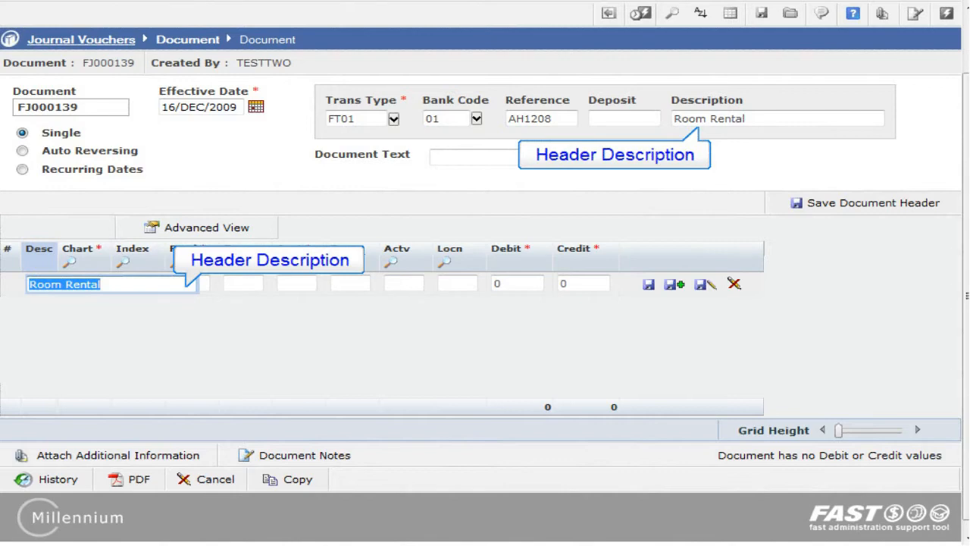
# - Keep the first line's default description and chart, search the funds for 10, and pick fund 10100
pyautogui.press('Tab')
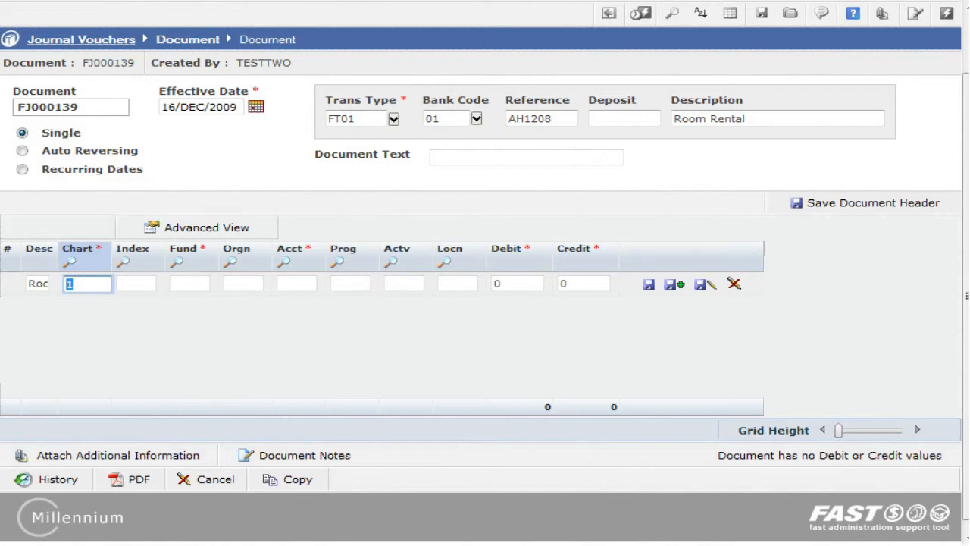
pyautogui.press('Tab')
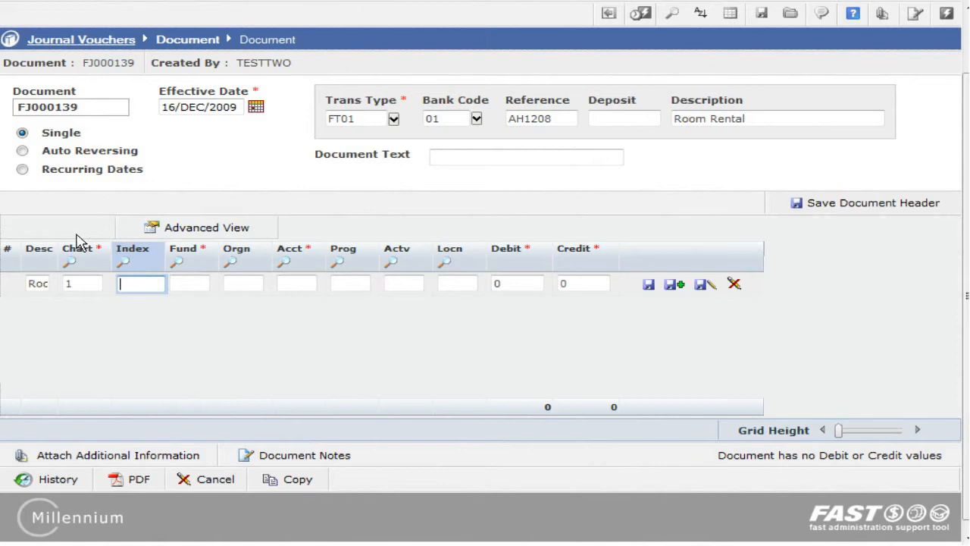
pyautogui.click(178, 262)
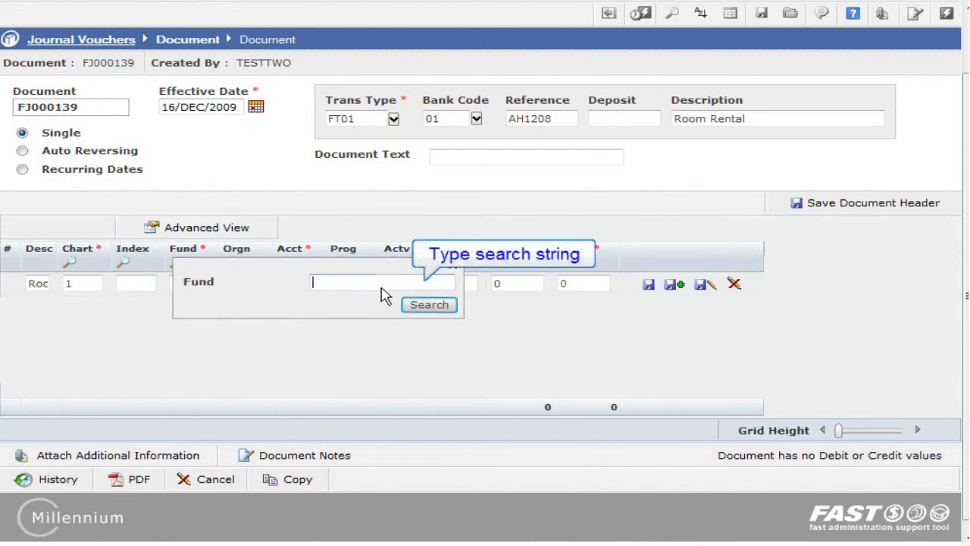
pyautogui.write('10')
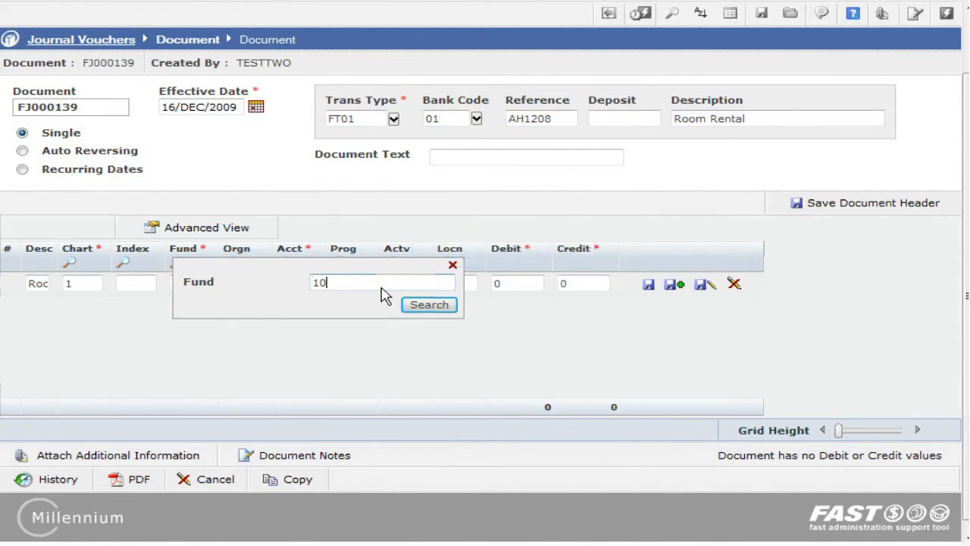
pyautogui.click(436, 309)
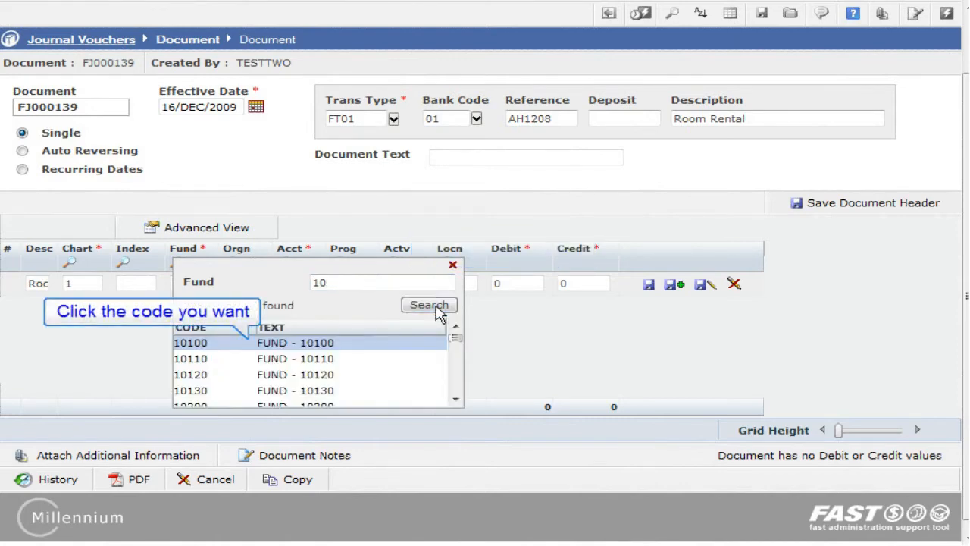
pyautogui.click(381, 347)
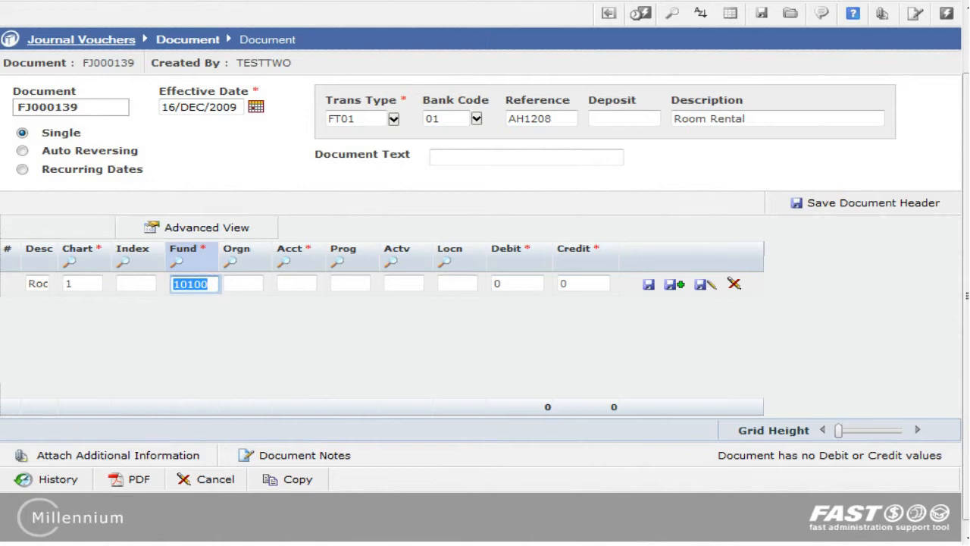
# - Enter organization code 1010, account code 7041 and program code 9999 on the first accounting line
pyautogui.press('Tab')
pyautogui.write('1010')
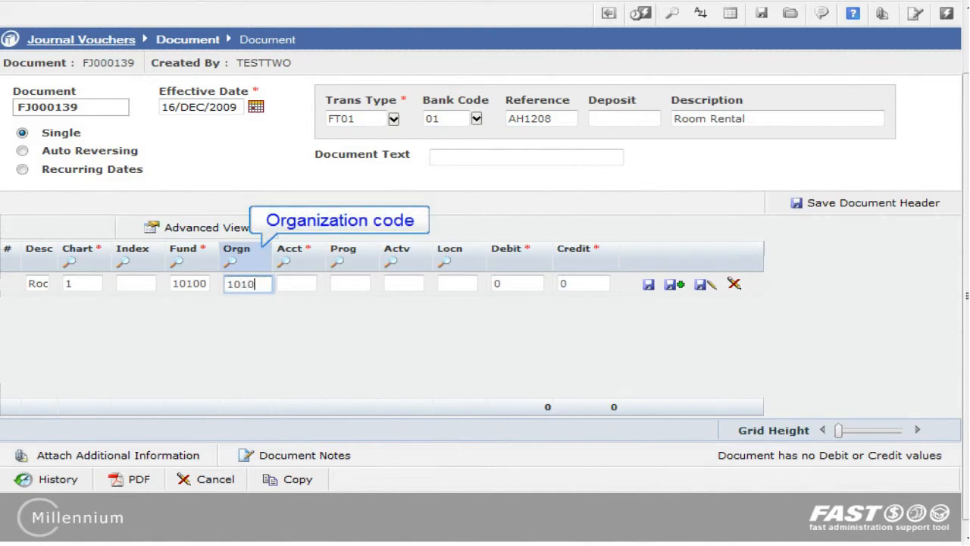
pyautogui.press('Tab')
pyautogui.write('7041')
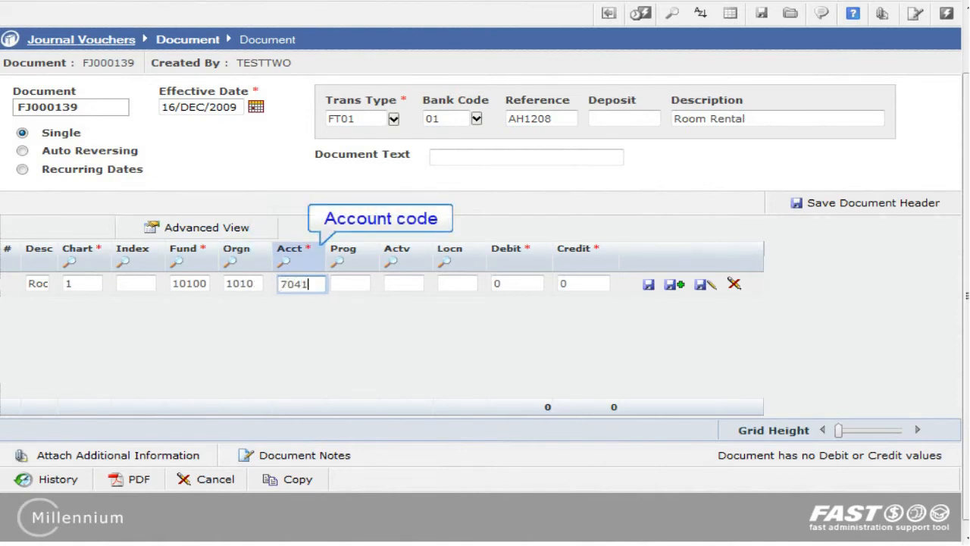
pyautogui.press('Tab')
pyautogui.write('9999')
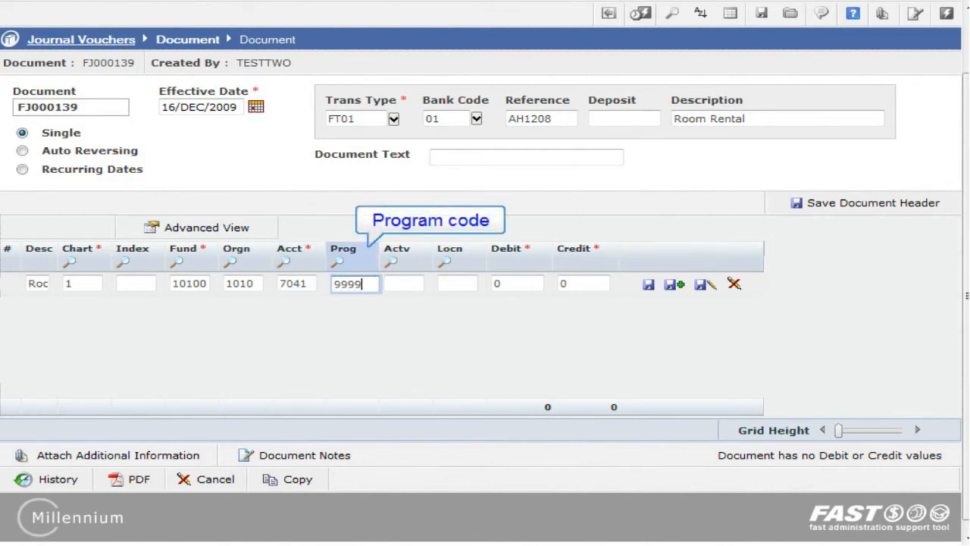
pyautogui.press('Tab')
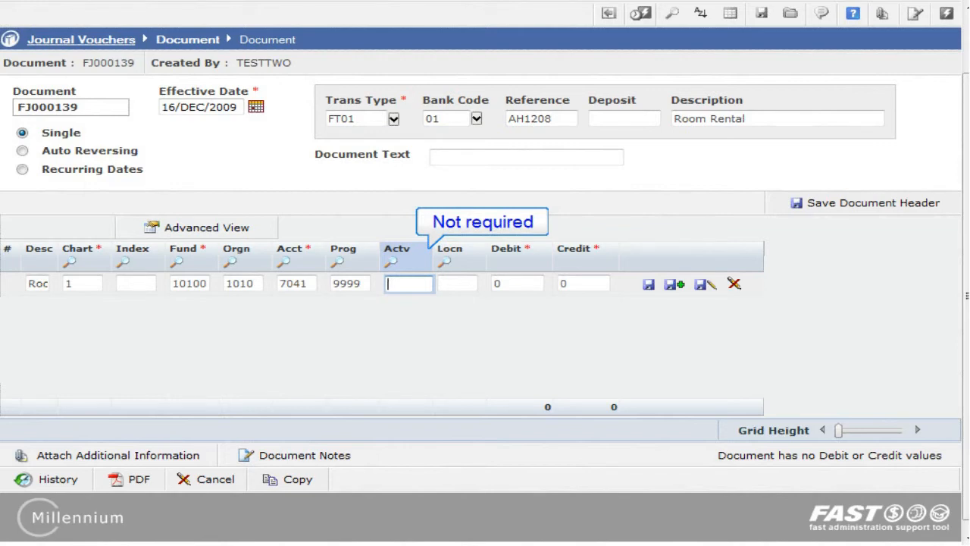
# - Leave activity and location blank, enter a debit of 100, and save the first line with another line added
pyautogui.press('Tab')
pyautogui.press('Tab')
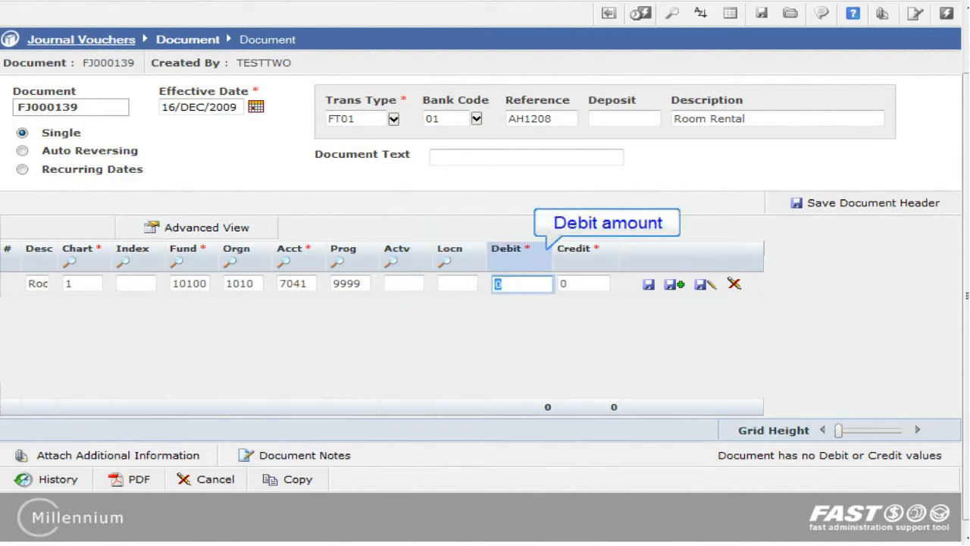
pyautogui.write('100')
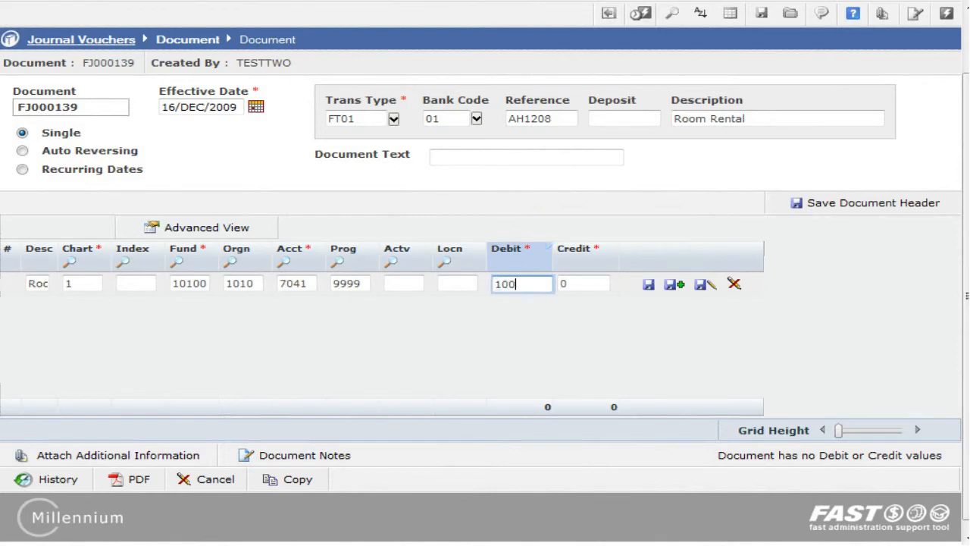
pyautogui.press('Tab')
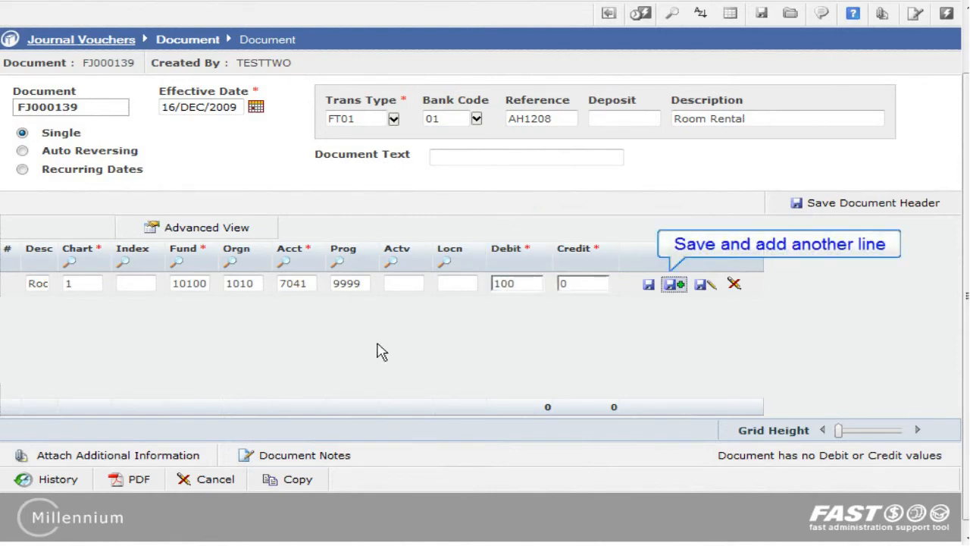
pyautogui.click(674, 285)
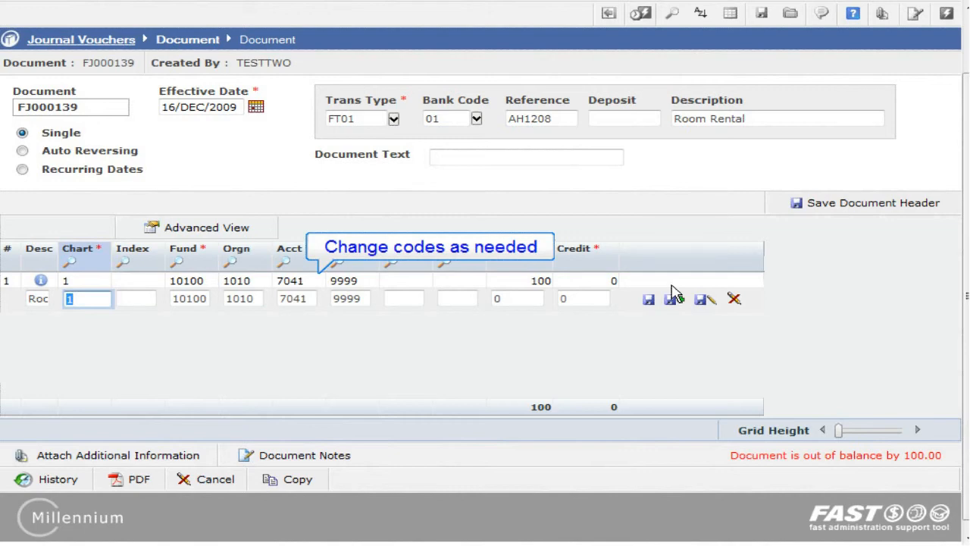
# - Complete the second line with account 7042 and a debit of 100, and save it with another line added
pyautogui.press('Tab')
pyautogui.press('Tab')
pyautogui.press('Tab')
pyautogui.press('Tab')
pyautogui.write('7042')
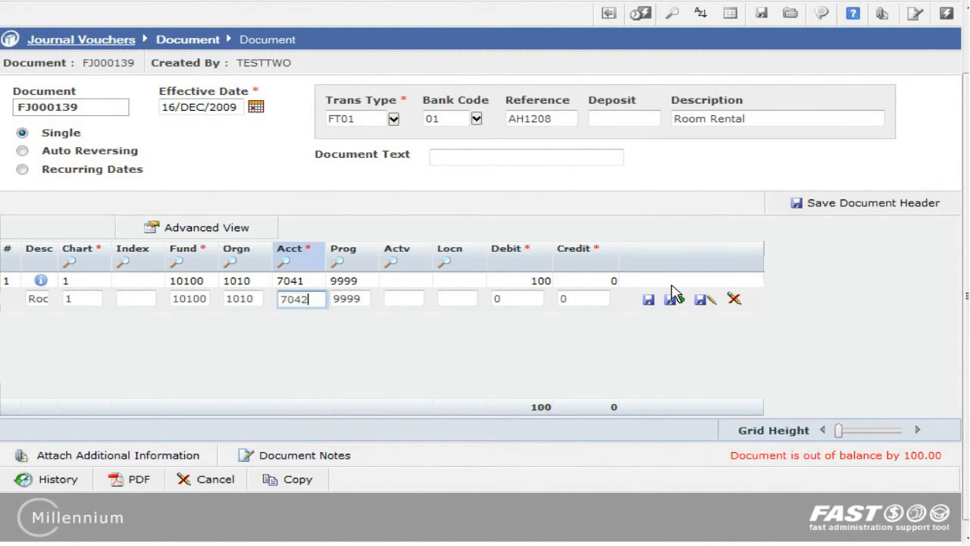
pyautogui.press('Tab')
pyautogui.press('Tab')
pyautogui.press('Tab')
pyautogui.press('Tab')
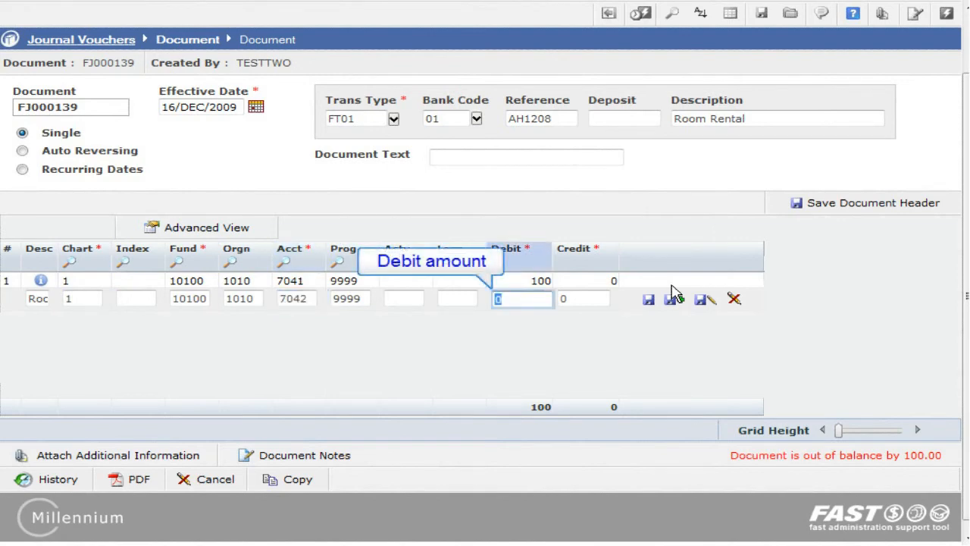
pyautogui.write('100')
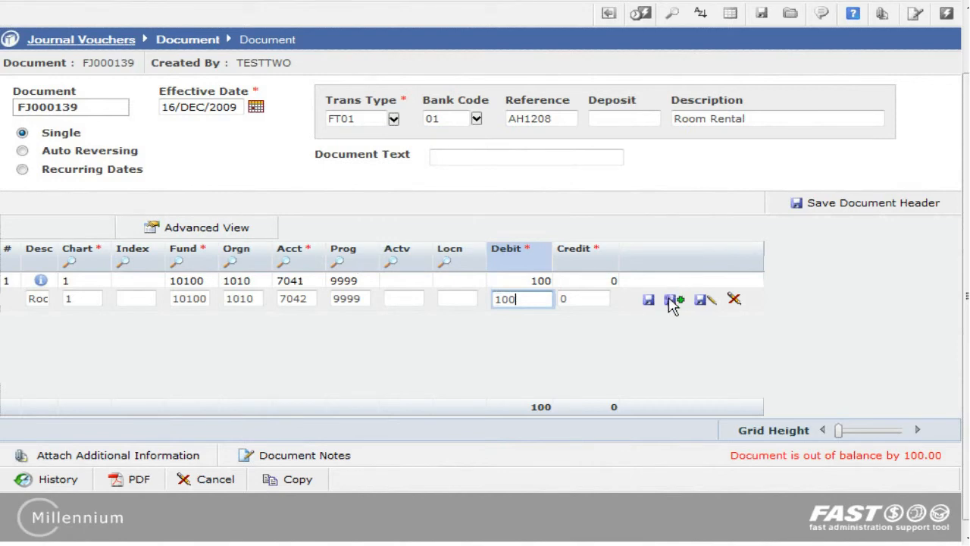
pyautogui.click(673, 299)
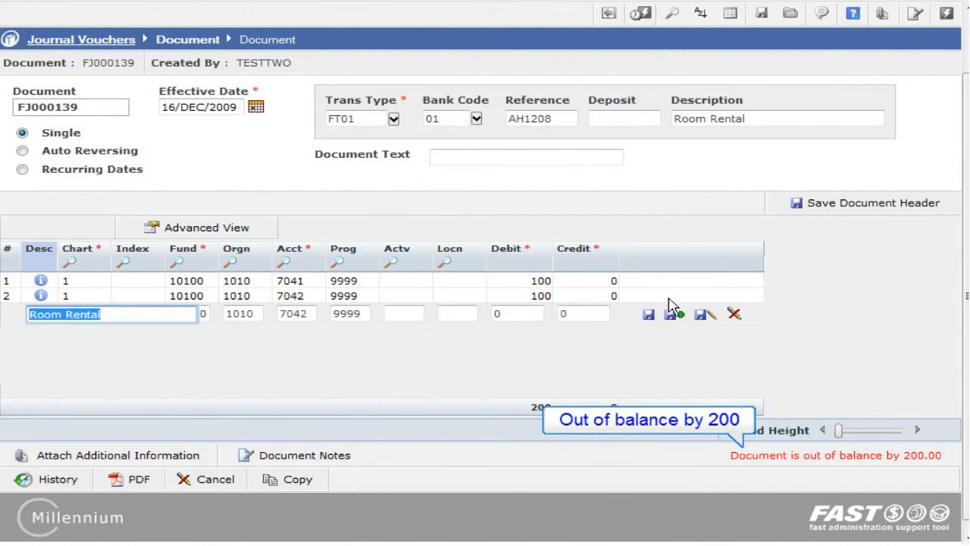
# - Complete the third line with account 1050 and a credit of 200, and save it
pyautogui.press('Tab')
pyautogui.press('Tab')
pyautogui.press('Tab')
pyautogui.press('Tab')
pyautogui.press('Tab')
pyautogui.write('1050')
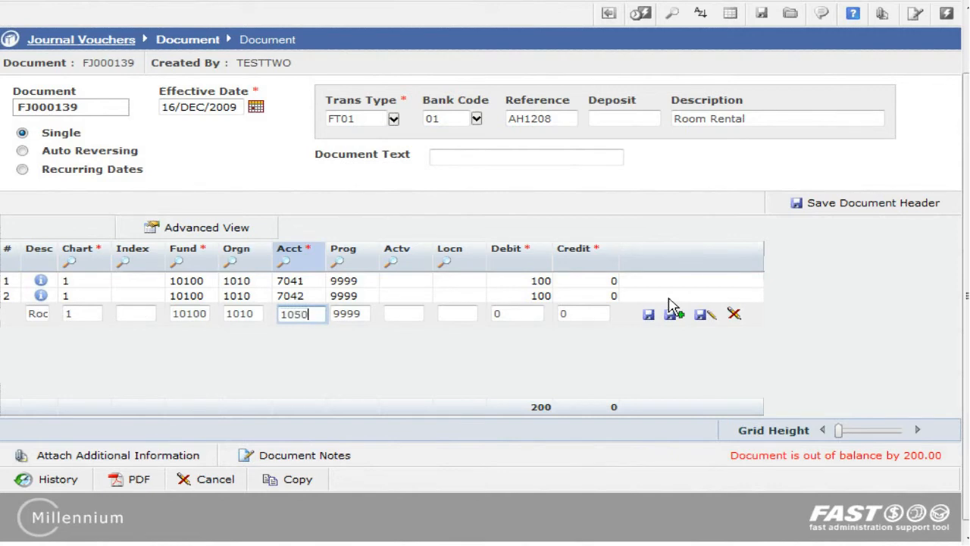
pyautogui.click(600, 318)
pyautogui.write('200')
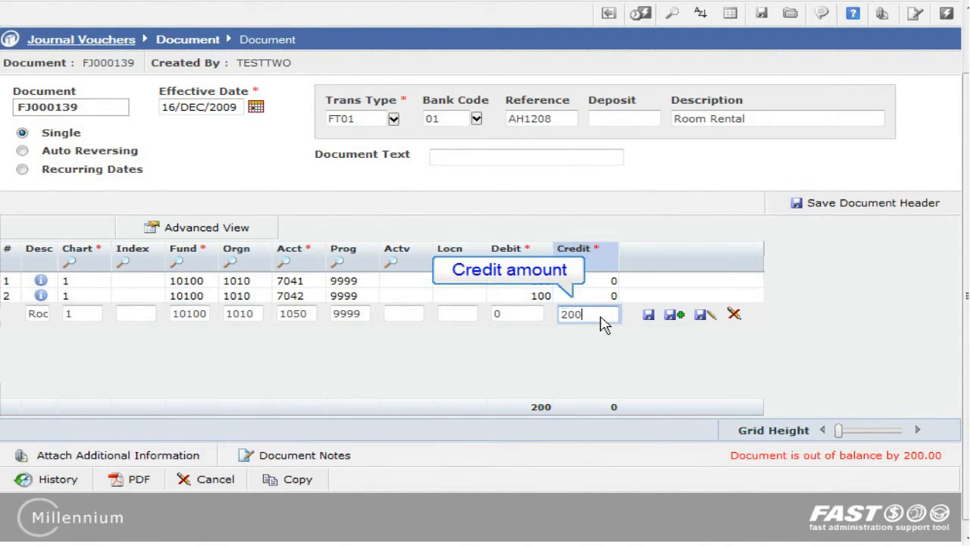
pyautogui.click(648, 314)
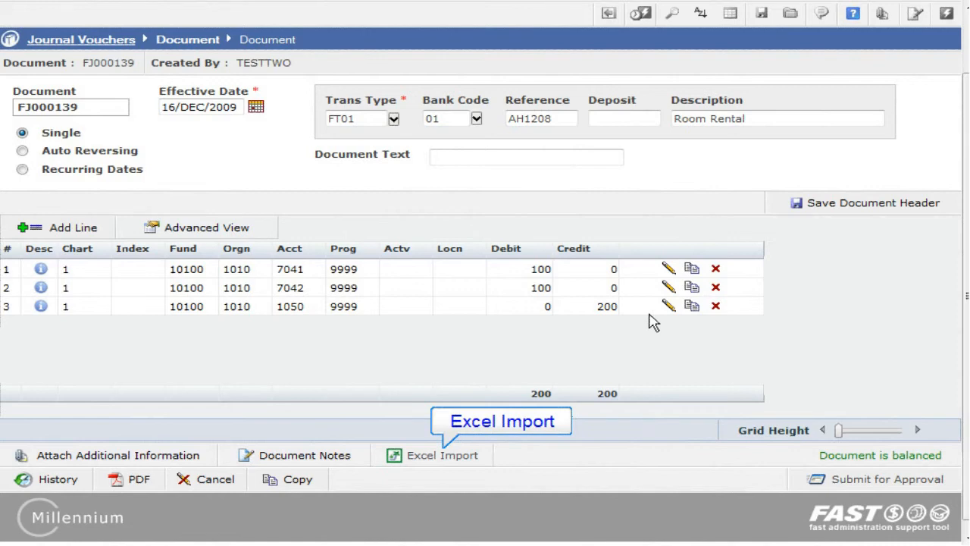
# - View the blank Excel import templates, and import journal lines from a file in the desktop's FAST Import files folder
pyautogui.click(435, 461)
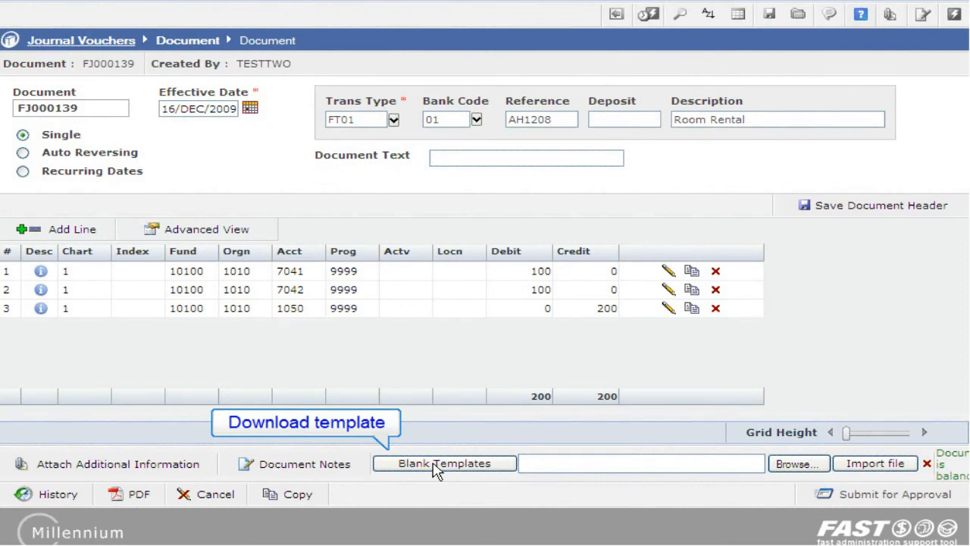
pyautogui.click(436, 466)
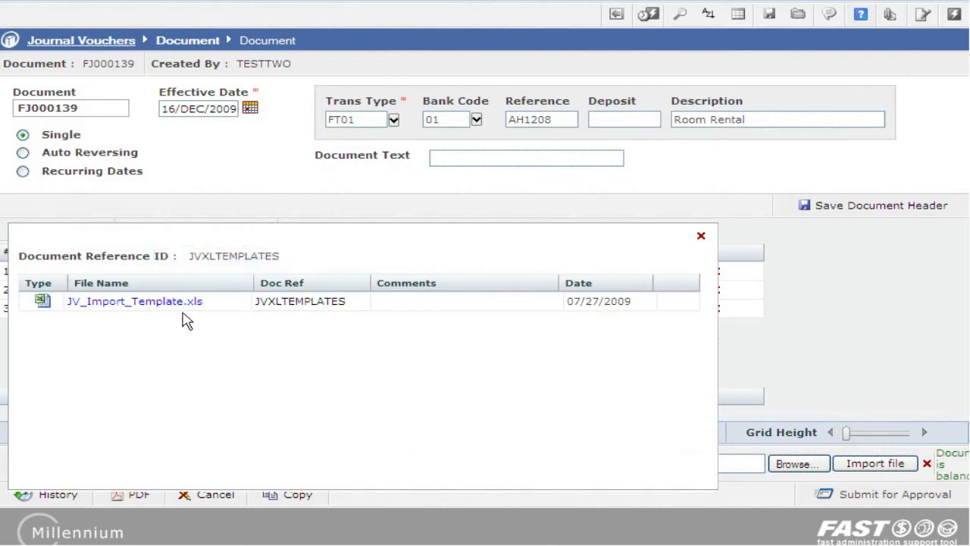
pyautogui.click(701, 237)
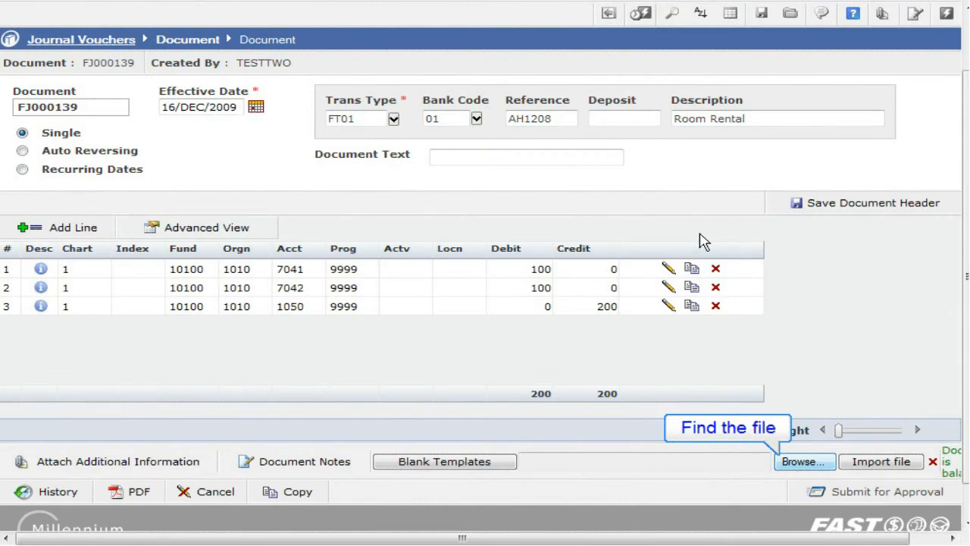
pyautogui.click(793, 462)
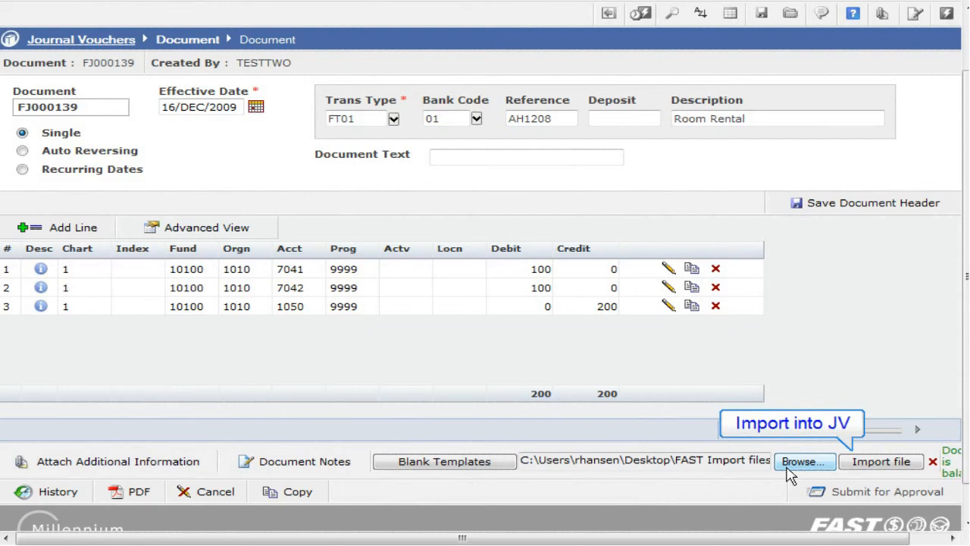
pyautogui.click(877, 466)
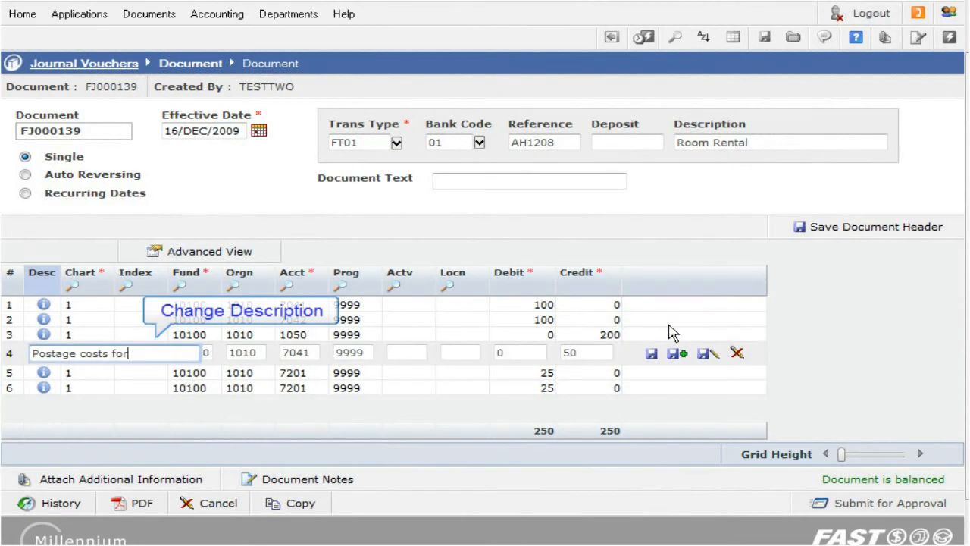
# - Change the descriptions to "Postage costs for Room" on line 4 and "Postage costs for room" on line 5, and save both lines
pyautogui.write('Room')
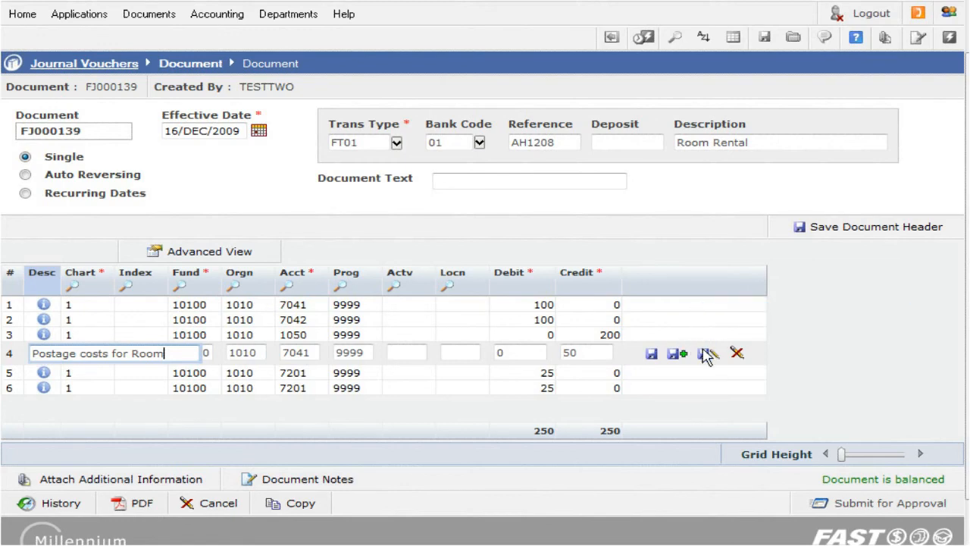
pyautogui.click(705, 352)
pyautogui.write('for room')
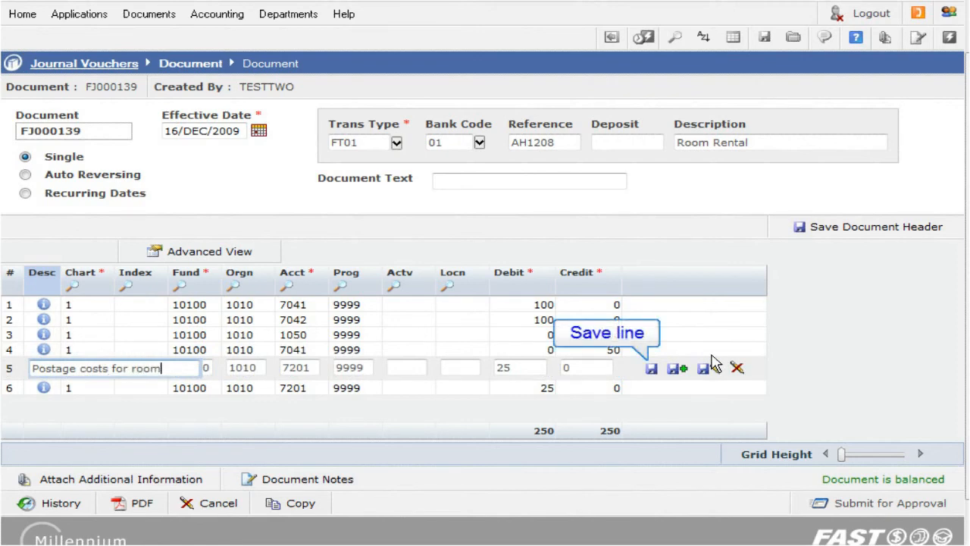
pyautogui.click(652, 368)
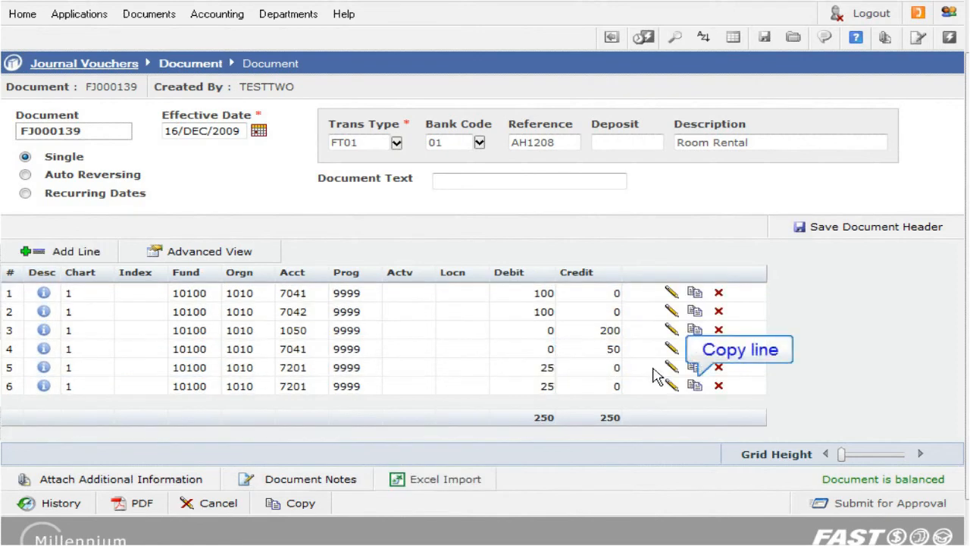
# - Copy line 6 into a new line with account 7041 and a debit of 18, and save it with another line added
pyautogui.click(694, 385)
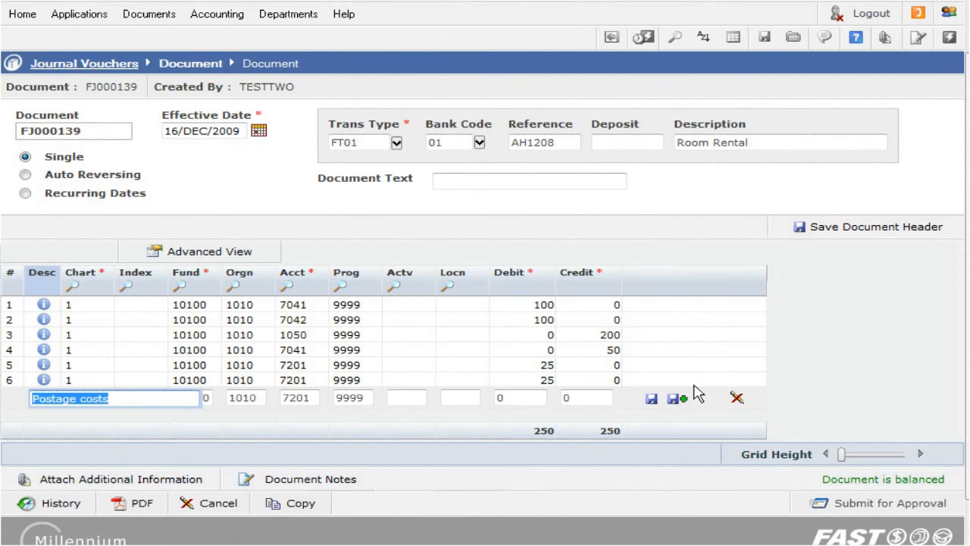
pyautogui.press('End')
pyautogui.press('Tab')
pyautogui.press('Tab')
pyautogui.press('Tab')
pyautogui.press('Tab')
pyautogui.press('Tab')
pyautogui.write('7041')
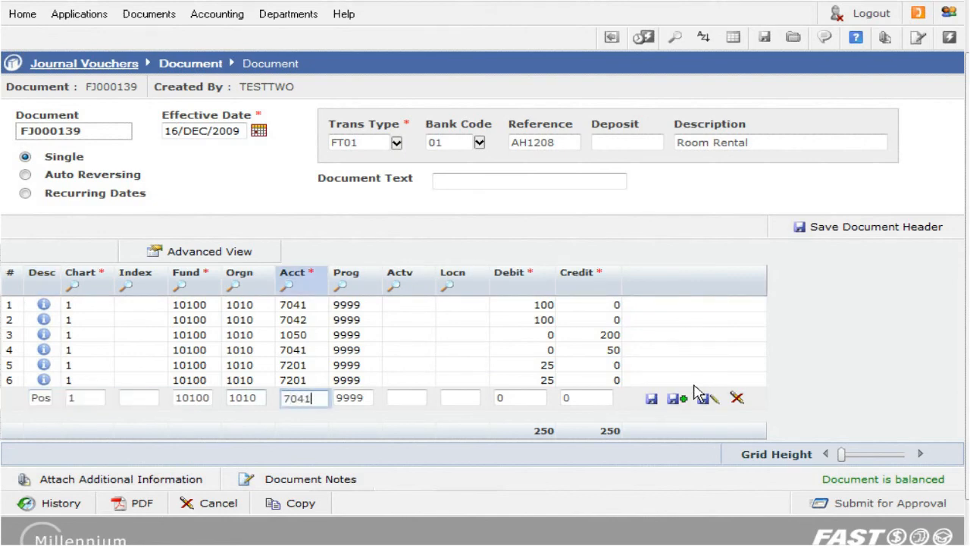
pyautogui.press('Tab')
pyautogui.press('Tab')
pyautogui.press('Tab')
pyautogui.press('Tab')
pyautogui.write('18')
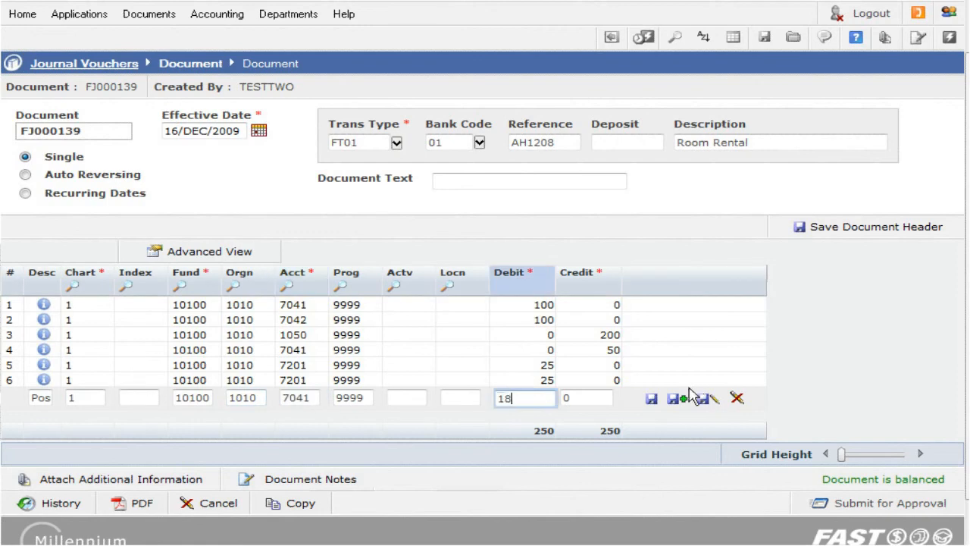
pyautogui.click(673, 399)
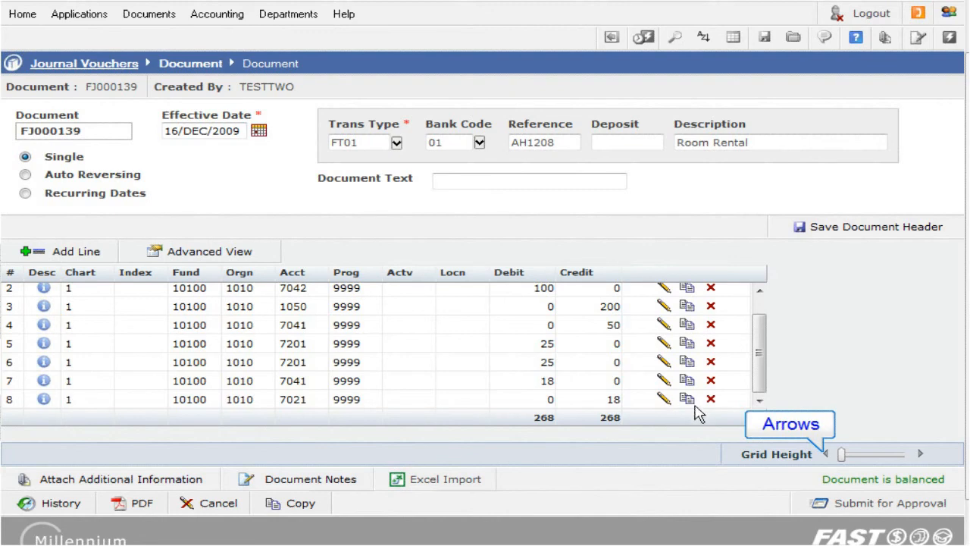
# - Increase the grid height until all eight accounting lines fit without scrolling inside the grid
pyautogui.click(844, 455)
pyautogui.scroll(-1, 844, 455)
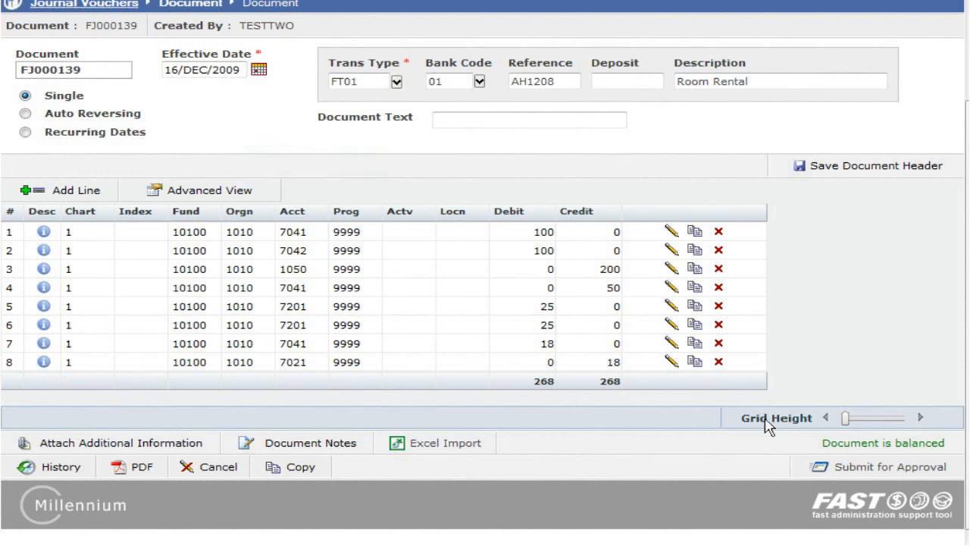
# - Review the accounting lines in the advanced view, and line 1's description back in the basic view
pyautogui.click(263, 195)
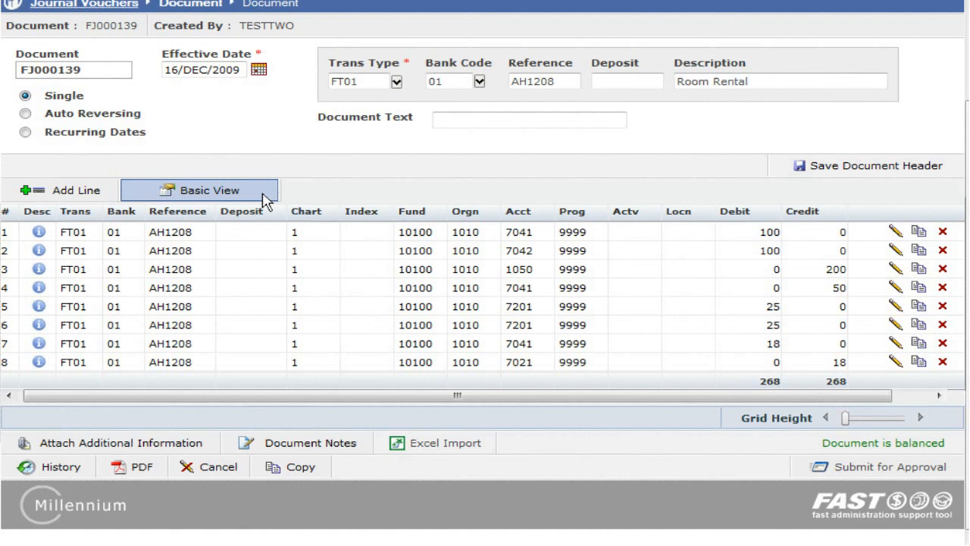
pyautogui.click(263, 196)
pyautogui.moveTo(44, 237)
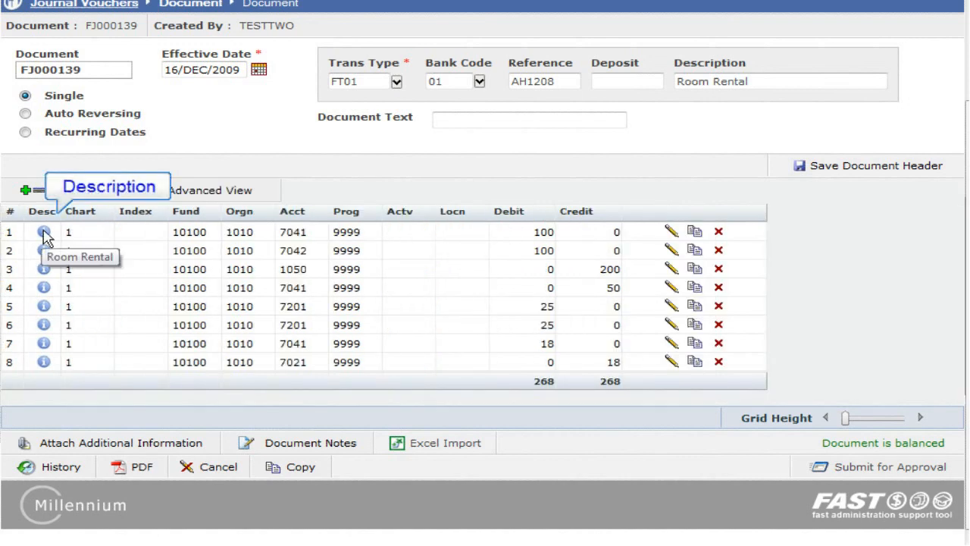